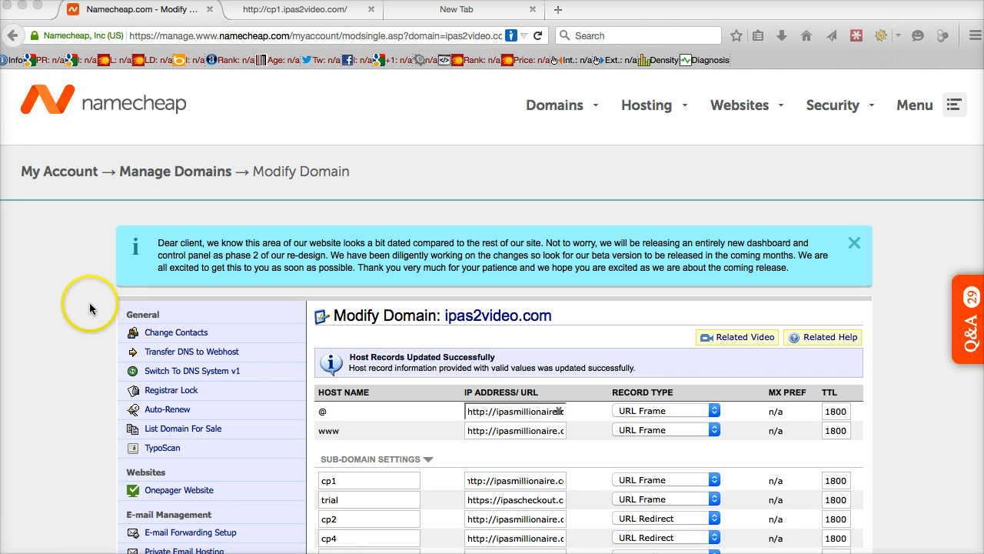
- Compare the cp1.ipas2video.com page with the host records of ipas2video.com on the Modify Domain page
left_click(275, 10)
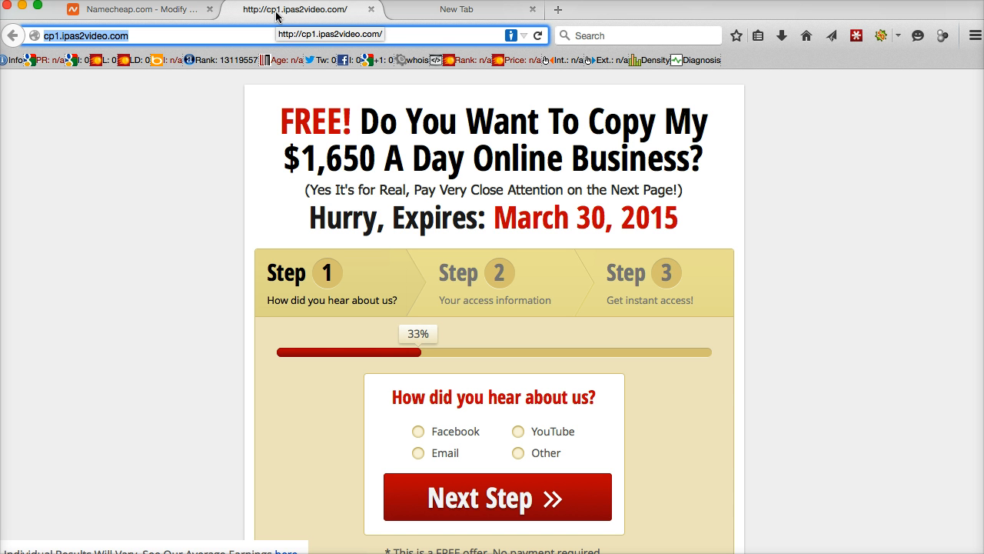
left_click(132, 9)
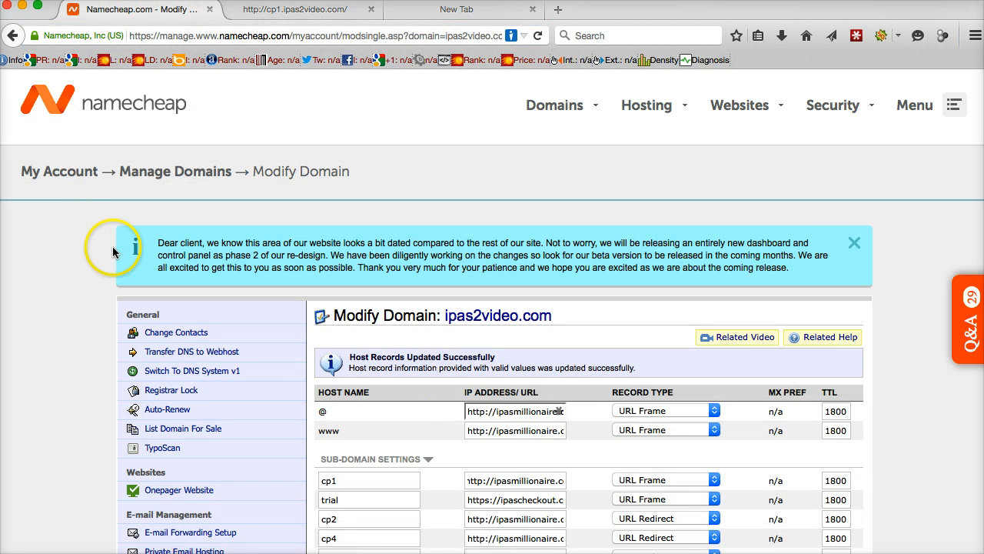
scroll(112, 246, "down", 3)
scroll(113, 243, "down", 2)
scroll(113, 243, "up", 5)
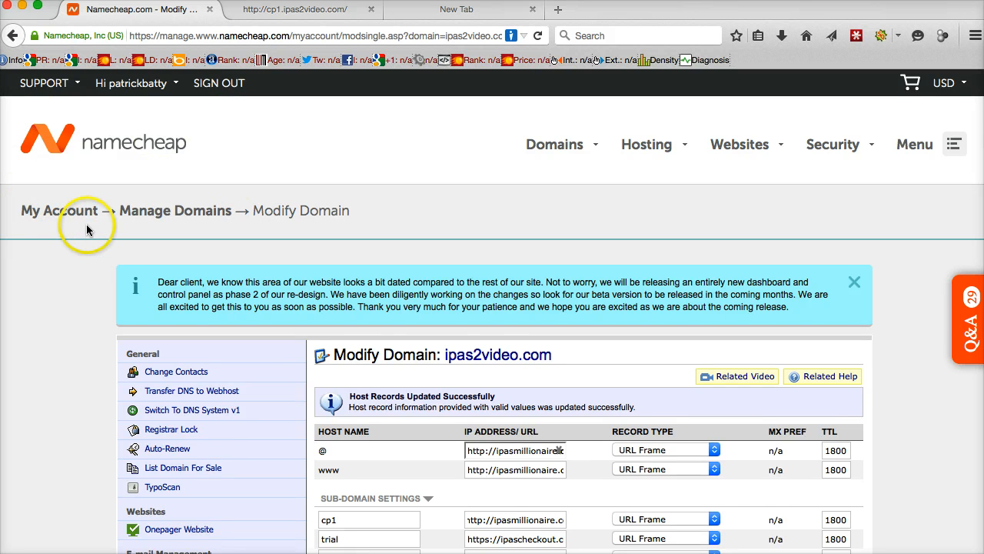
scroll(91, 219, "down", 6)
scroll(95, 219, "down", 1)
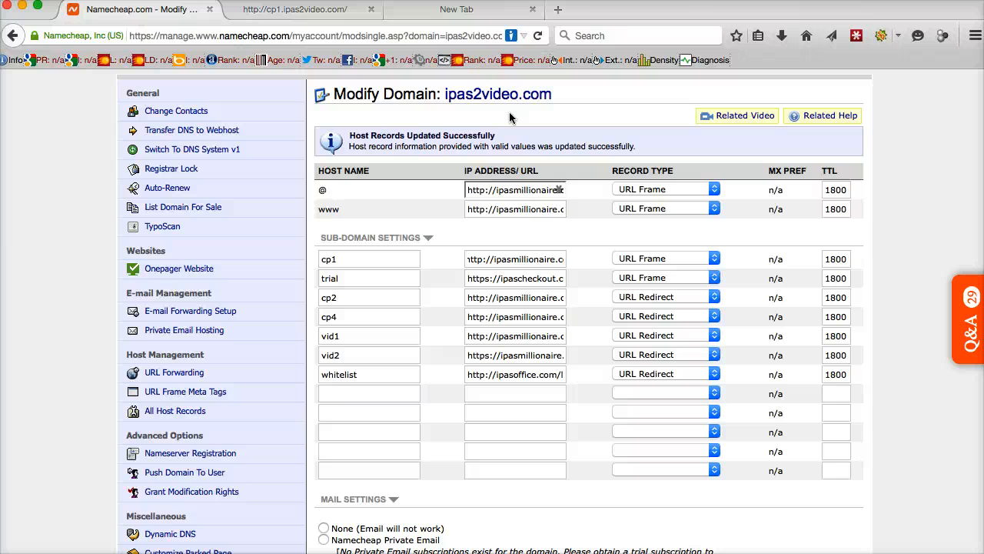
left_click(507, 186)
- Load ipas2video.com in a new browser tab and select its address
left_click(559, 9)
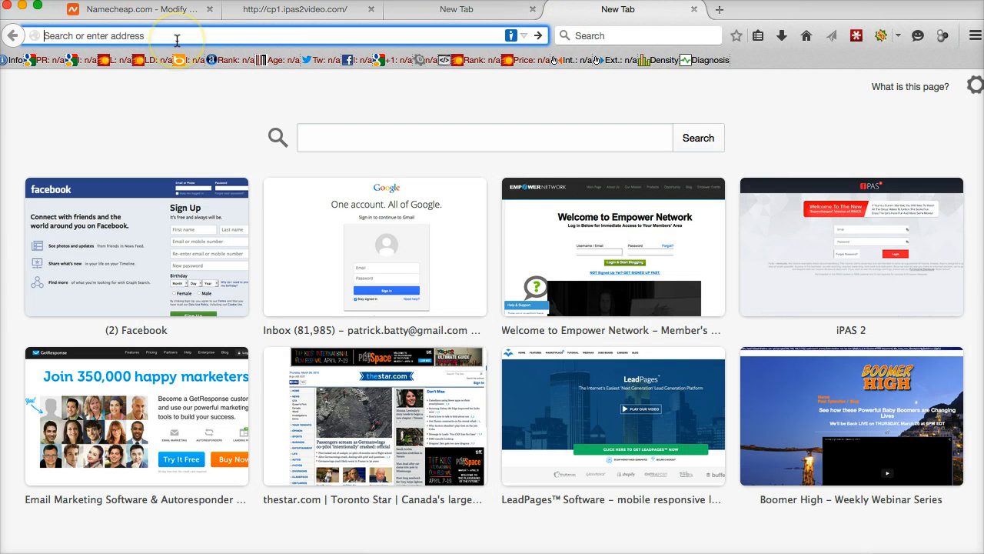
type("ipas2video.com/")
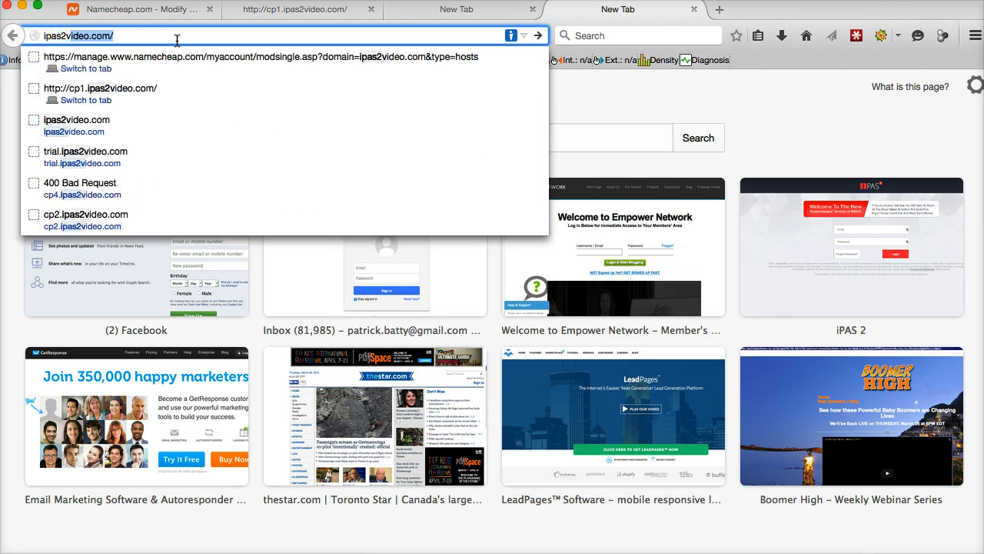
key("Return")
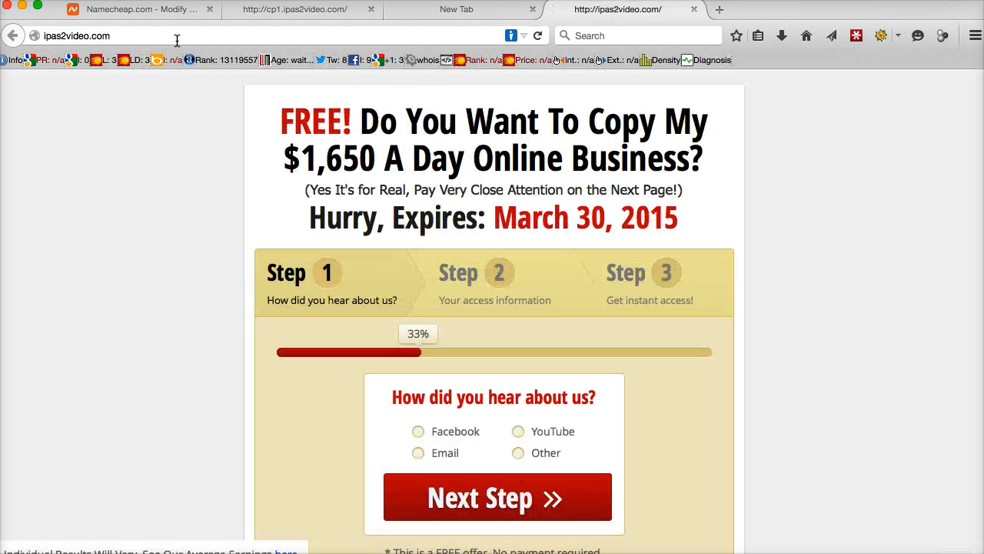
left_click(126, 36)
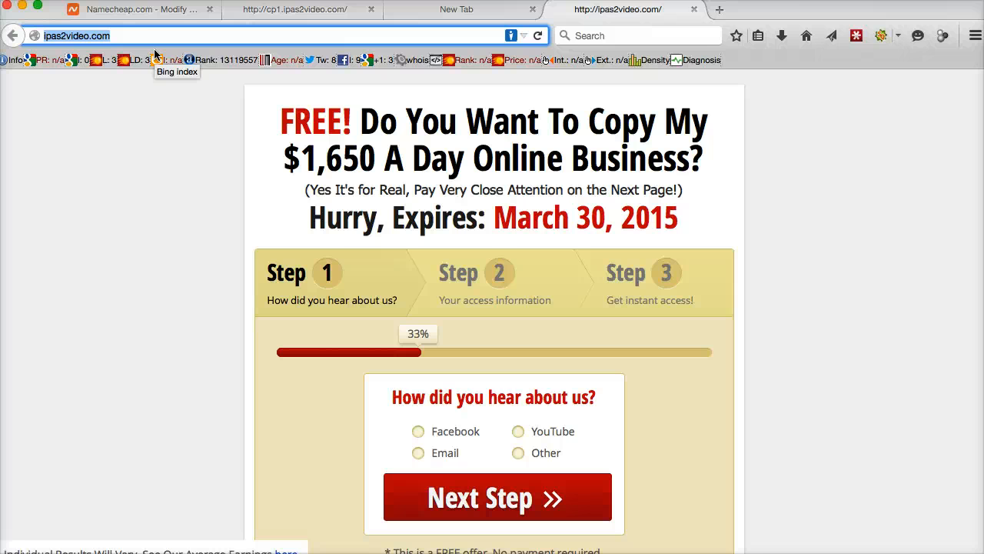
- Examine the sub-domain settings of ipas2video.com, in particular the cp1 host name and the destination URLs of cp1 and trial
left_click(131, 10)
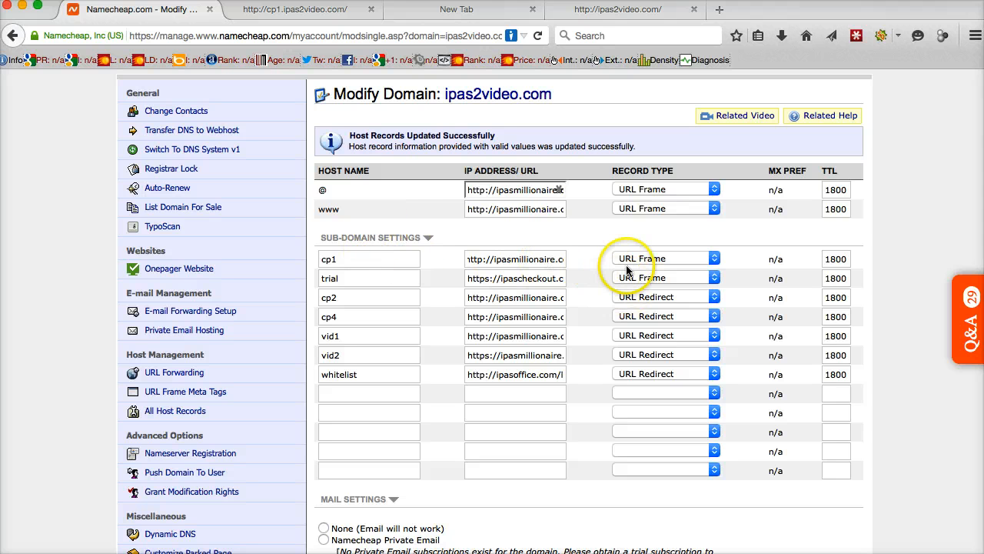
left_click(339, 259)
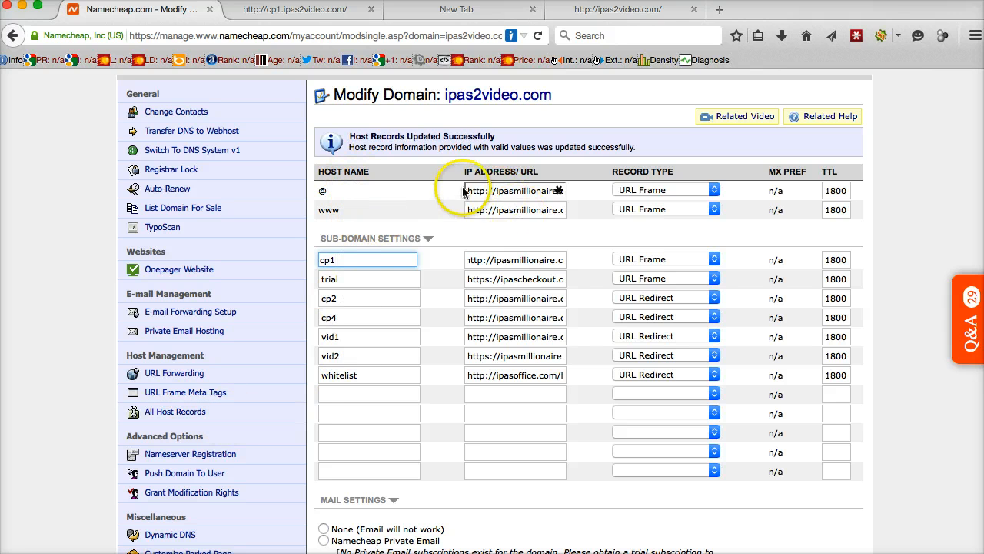
left_click(344, 259)
left_click(343, 259)
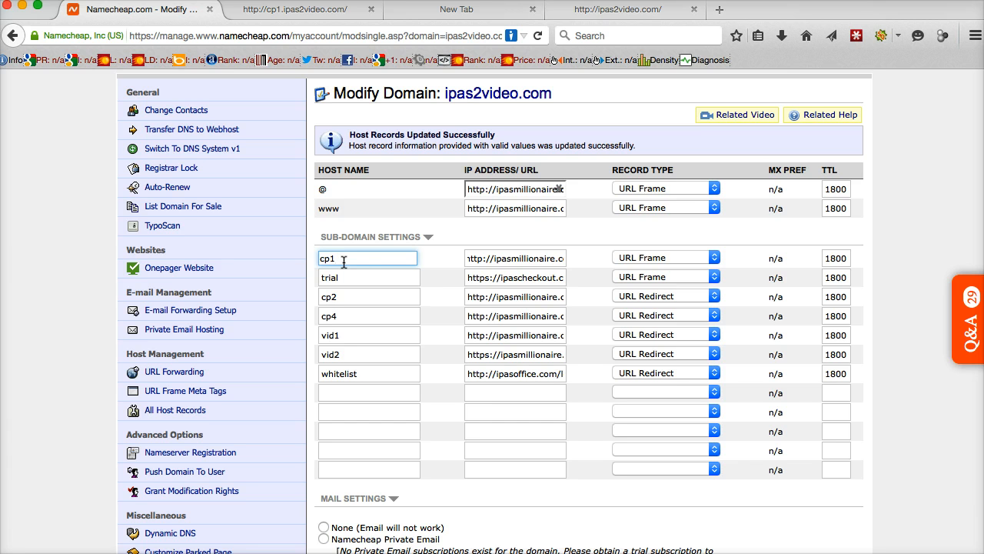
scroll(344, 262, "down", 1)
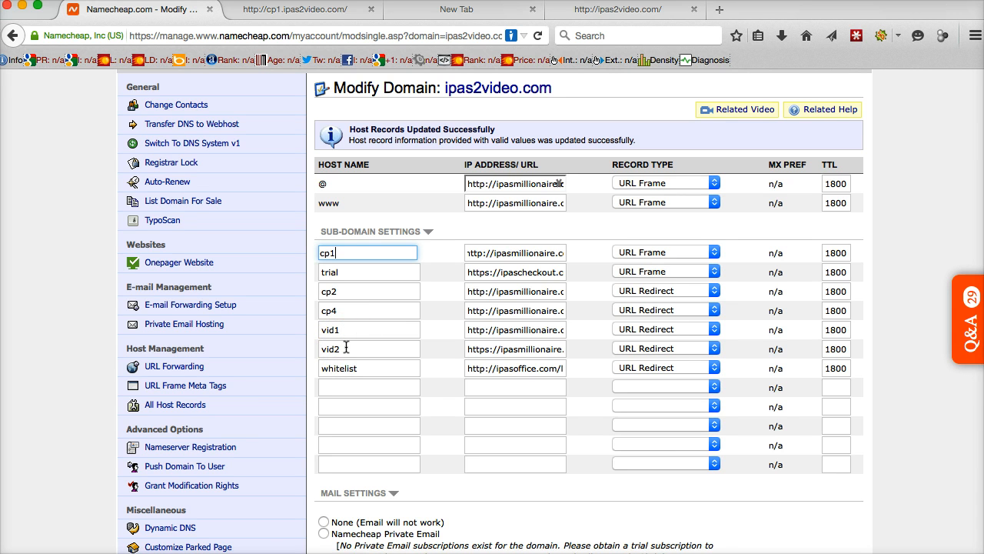
scroll(346, 347, "down", 1)
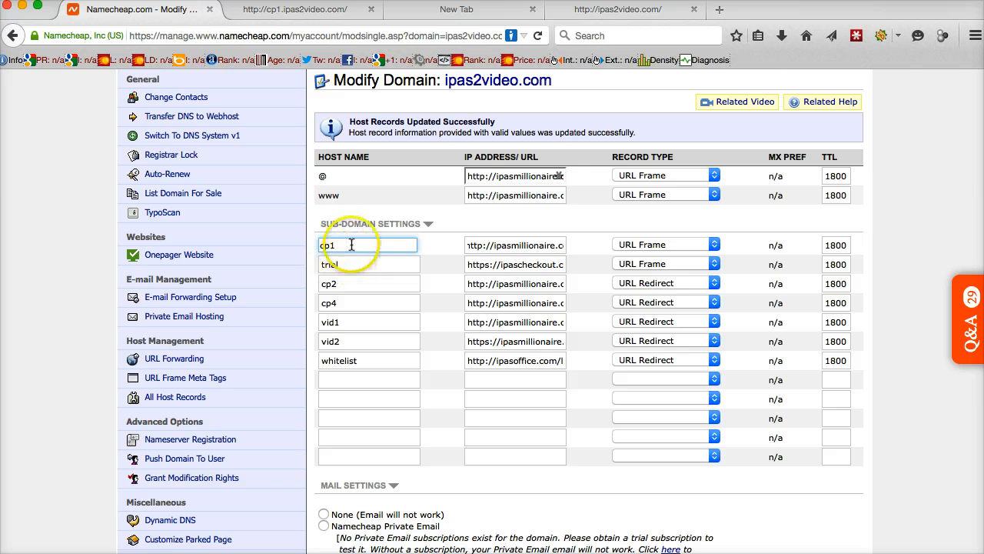
left_click(492, 244)
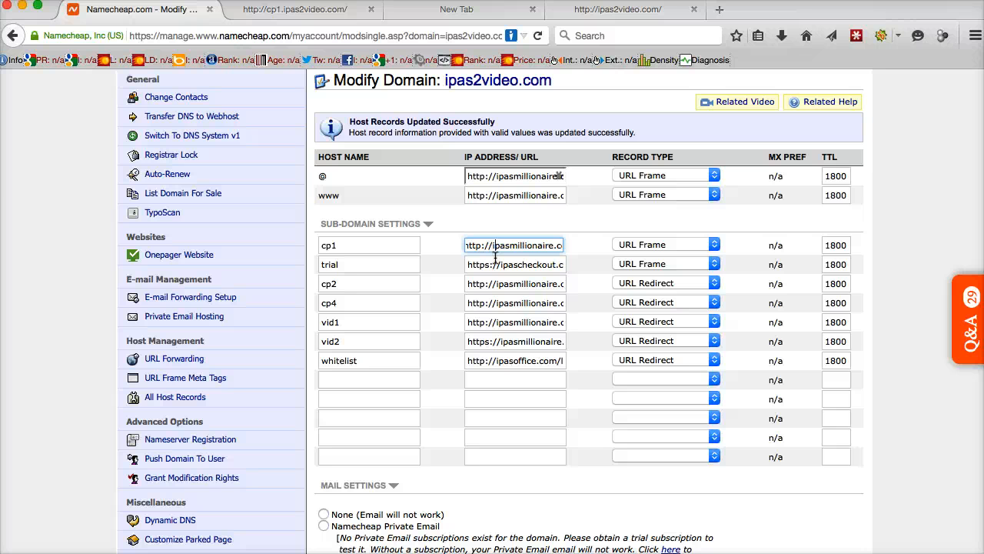
scroll(496, 260, "right", 5)
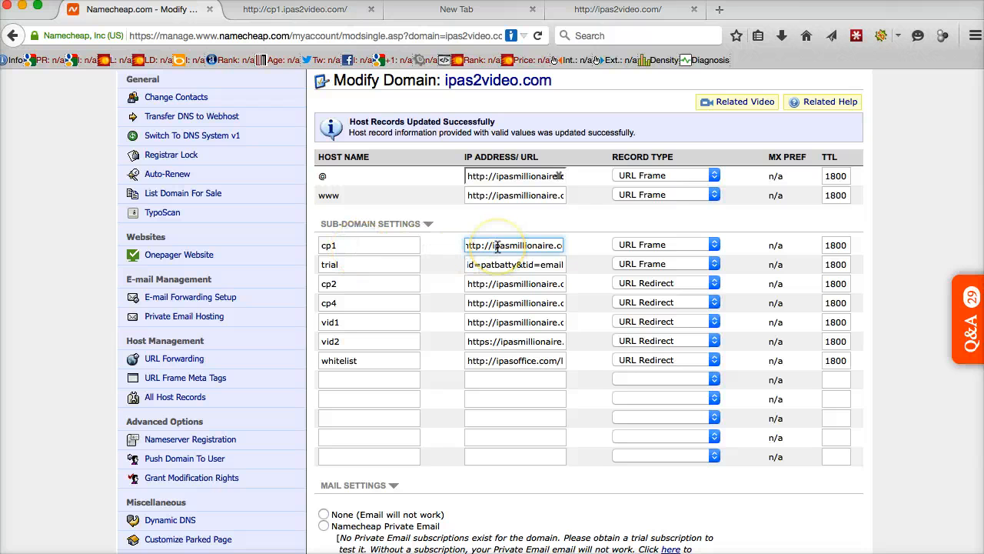
left_click(497, 246)
left_click(596, 246)
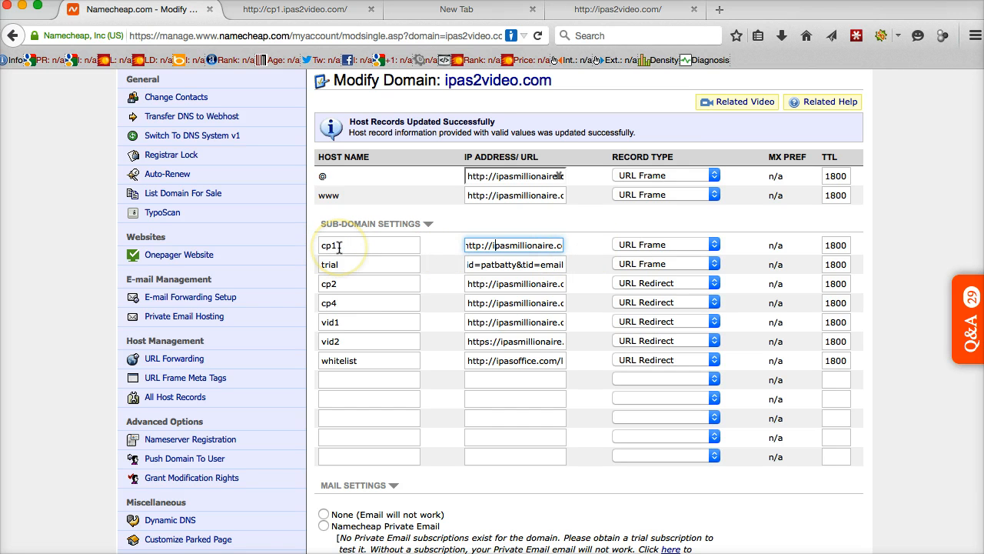
- Load cp2.ipas2video.com in place of the cp1 page and select the full address it leads to
left_click(274, 11)
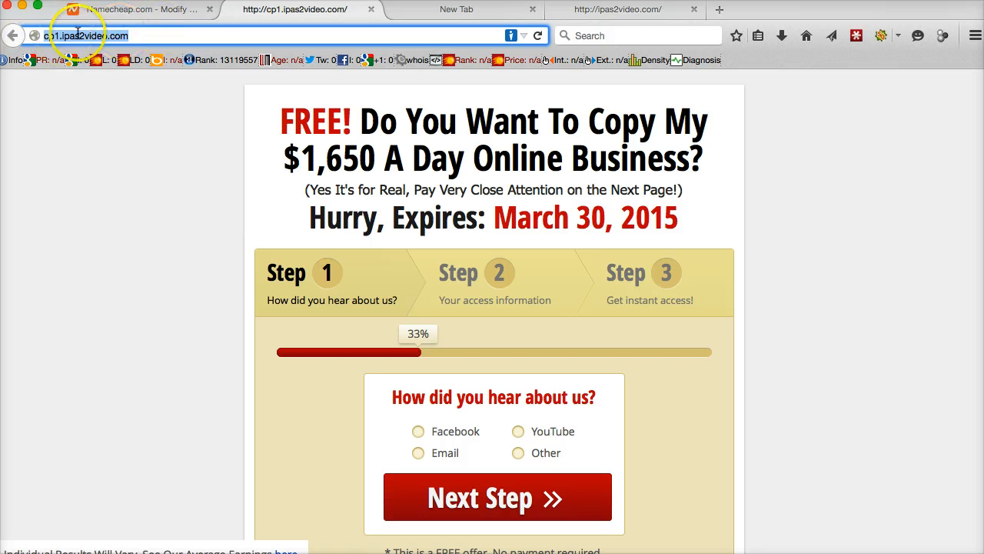
left_click(123, 11)
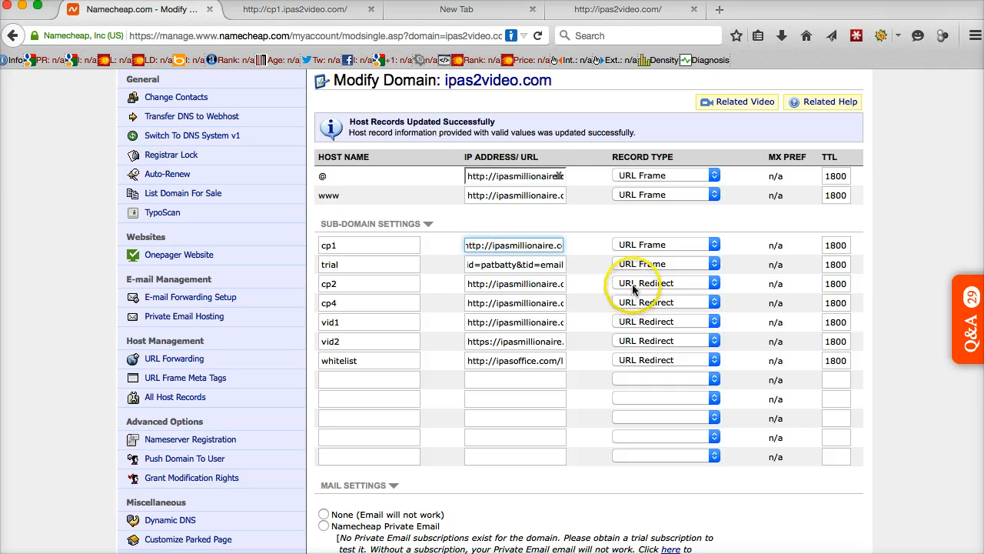
left_click(295, 10)
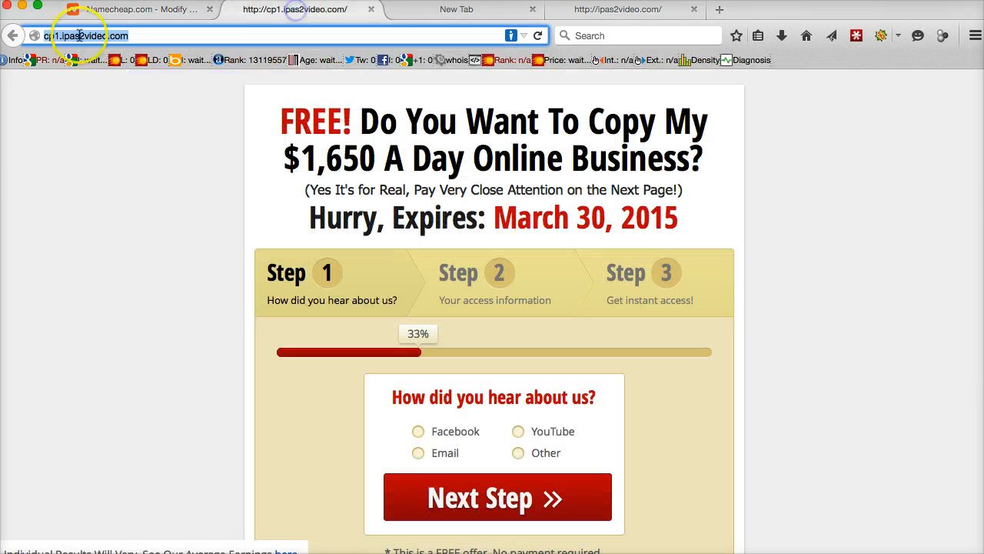
left_click(44, 36)
left_click(59, 37)
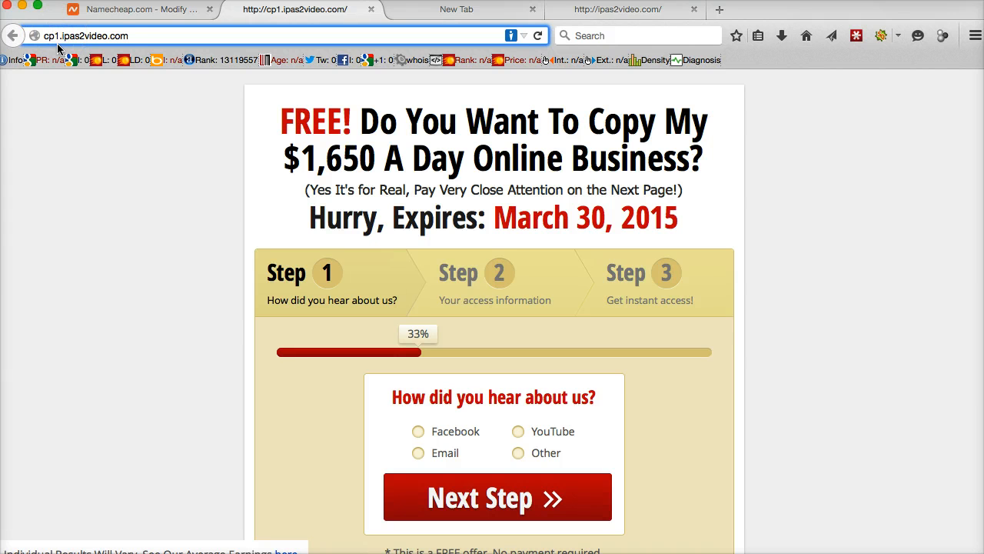
key("BackSpace")
type("2")
key("Escape")
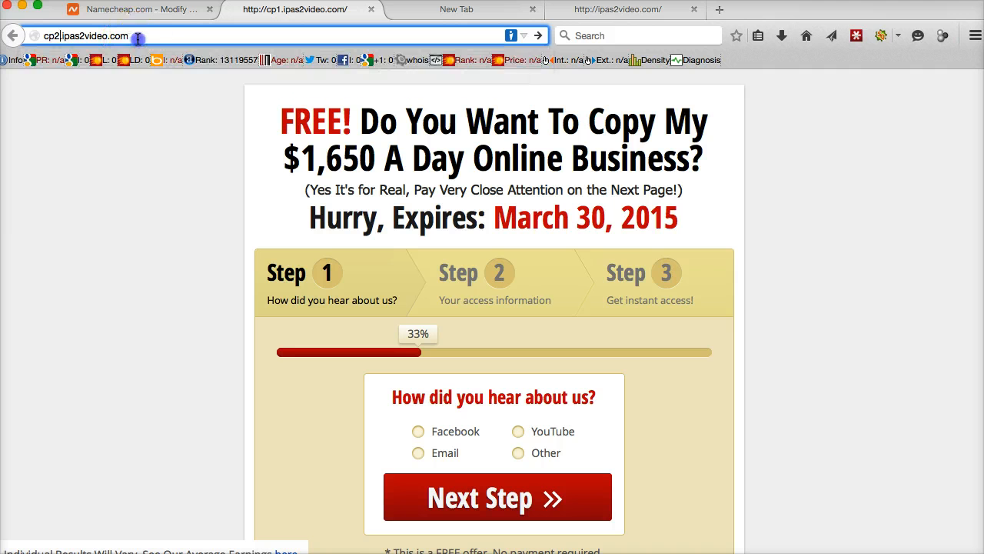
key("Return")
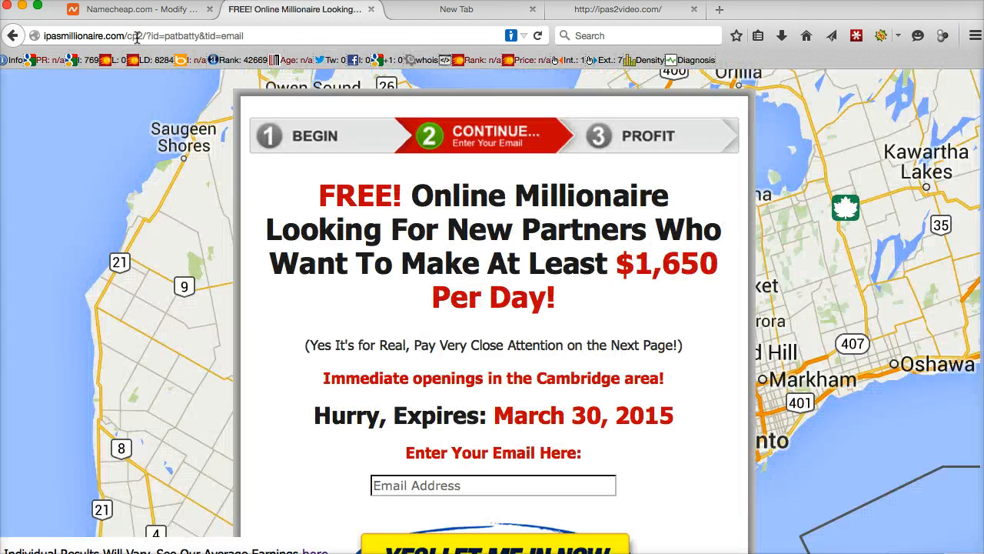
left_click(52, 35)
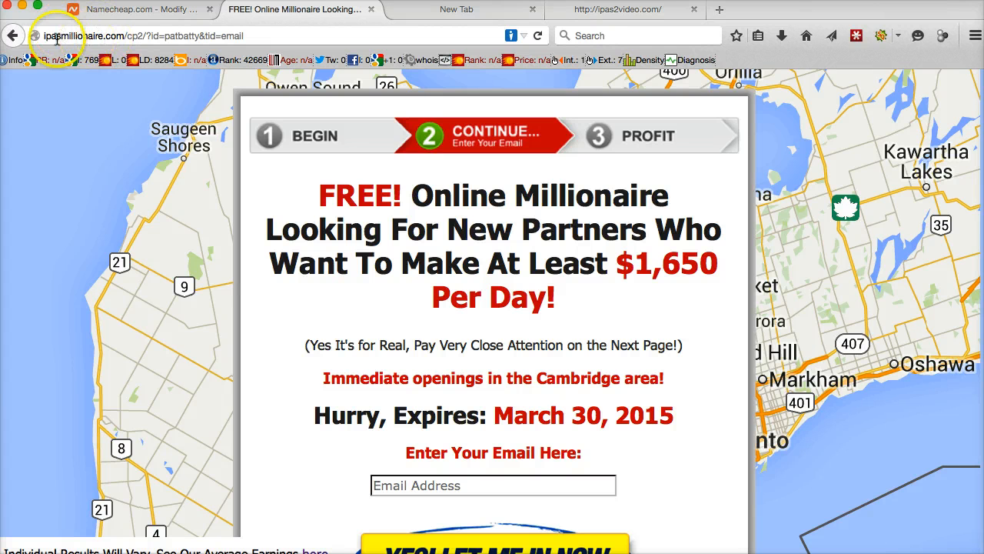
left_click_drag(248, 35, 34, 34)
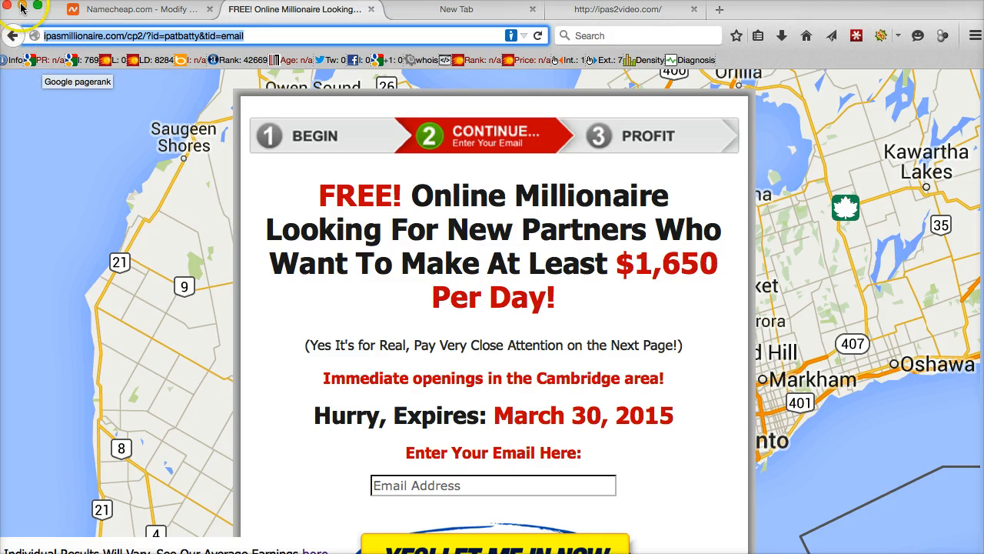
- Set the record type of the cp2, cp4, vid1, vid2 and whitelist sub-domains to URL Frame
left_click(115, 9)
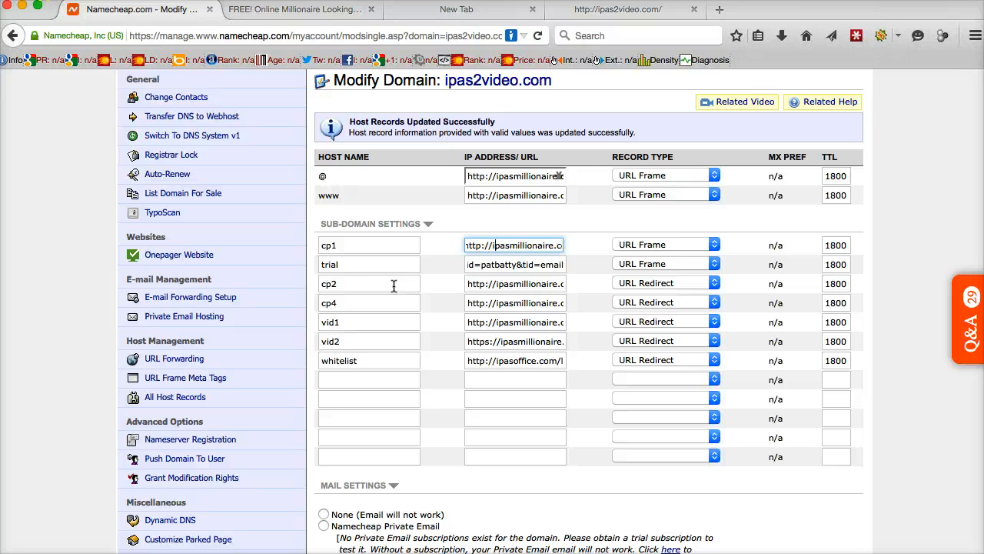
left_click(715, 284)
left_click(672, 320)
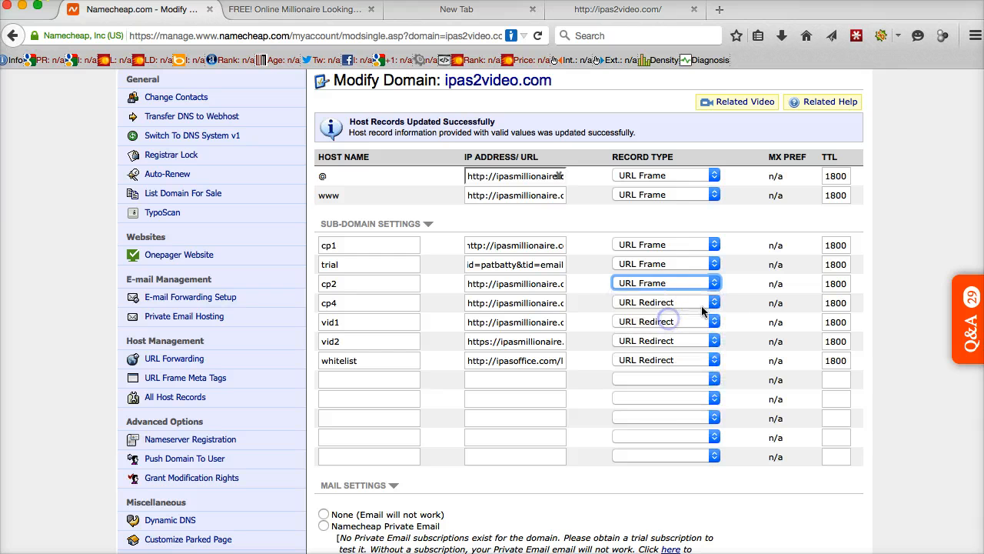
left_click(713, 303)
left_click(695, 340)
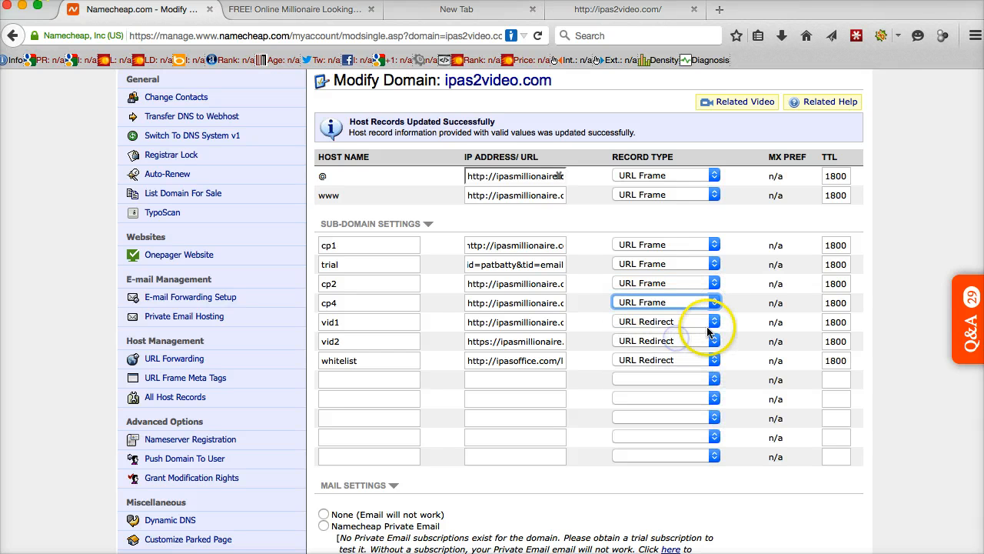
left_click(714, 322)
left_click(670, 356)
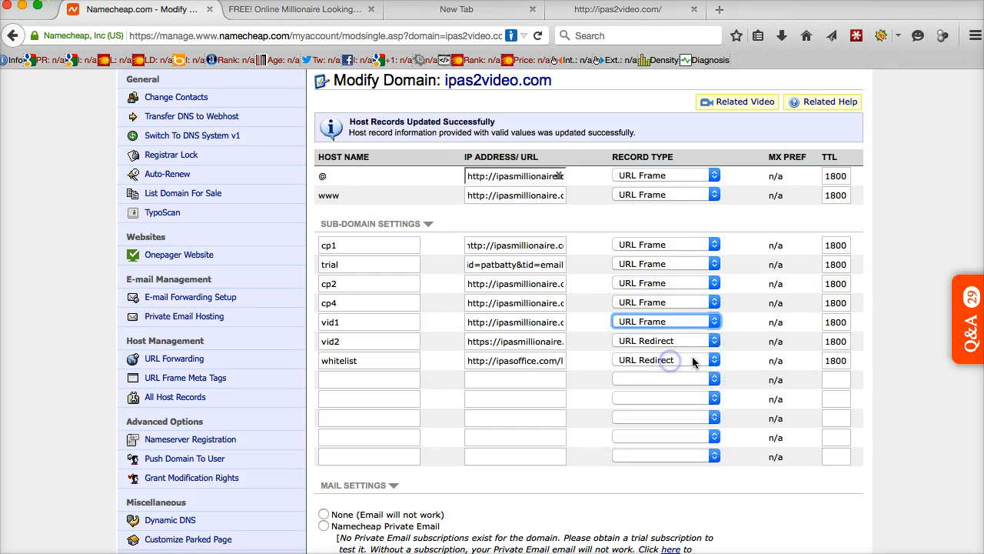
left_click(714, 342)
left_click(672, 375)
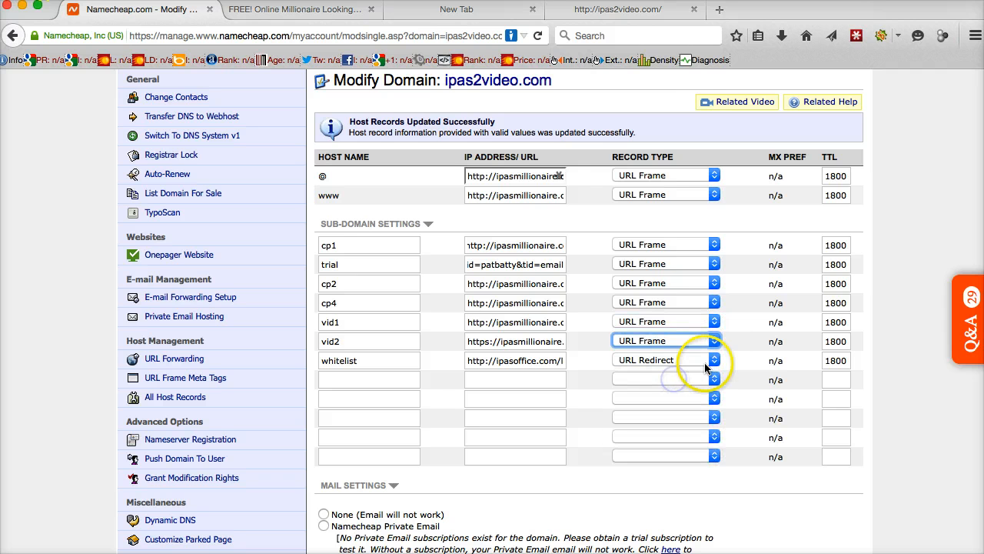
left_click(714, 362)
left_click(667, 393)
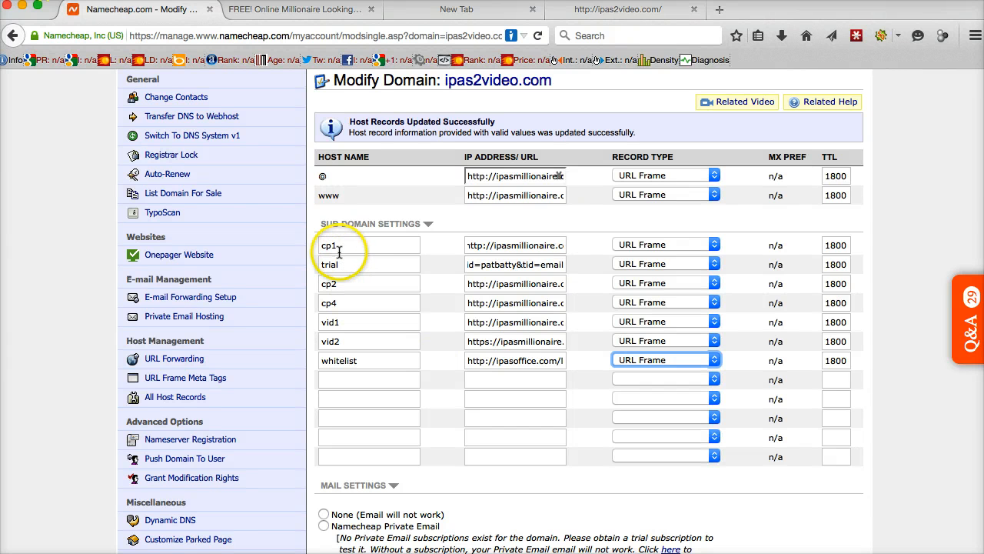
- Check the redirected address of the cp2 page, and load cp1.ipas2video.com in the empty browser tab
left_click(280, 10)
left_click(130, 36)
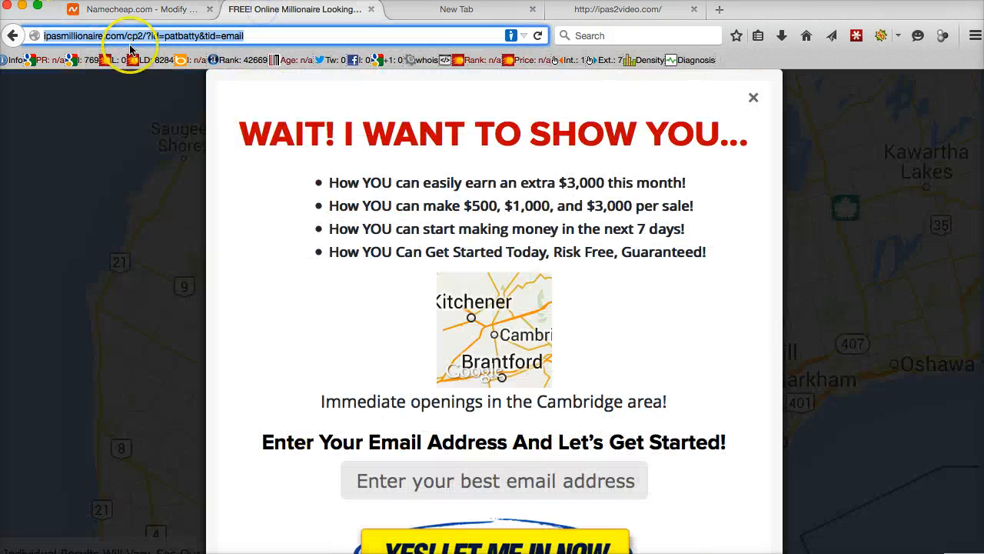
left_click(428, 9)
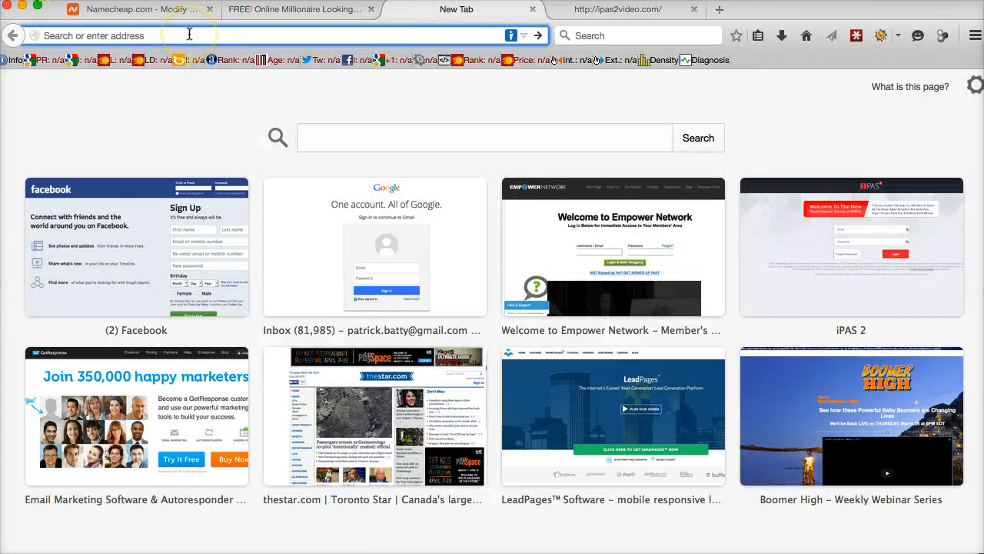
type("cp")
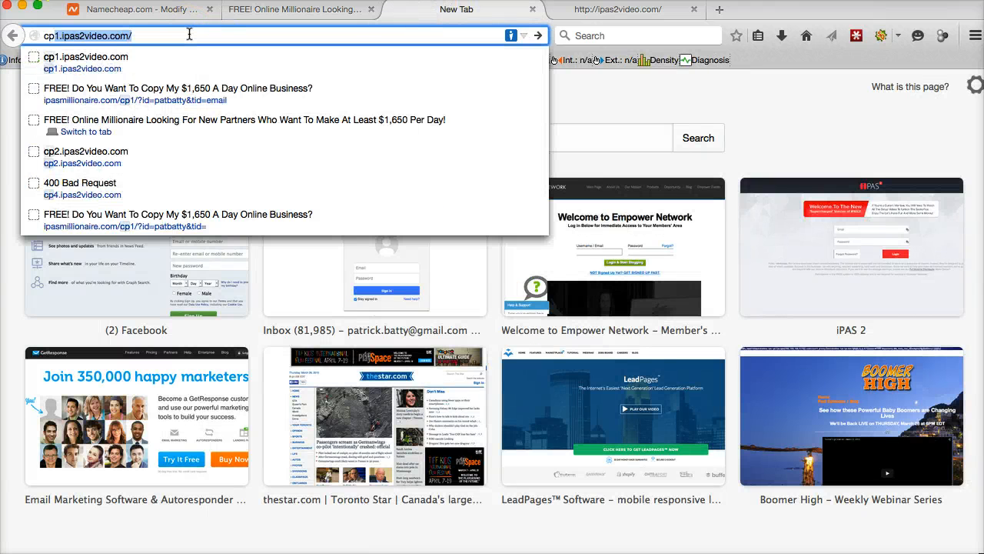
type("1.ipas")
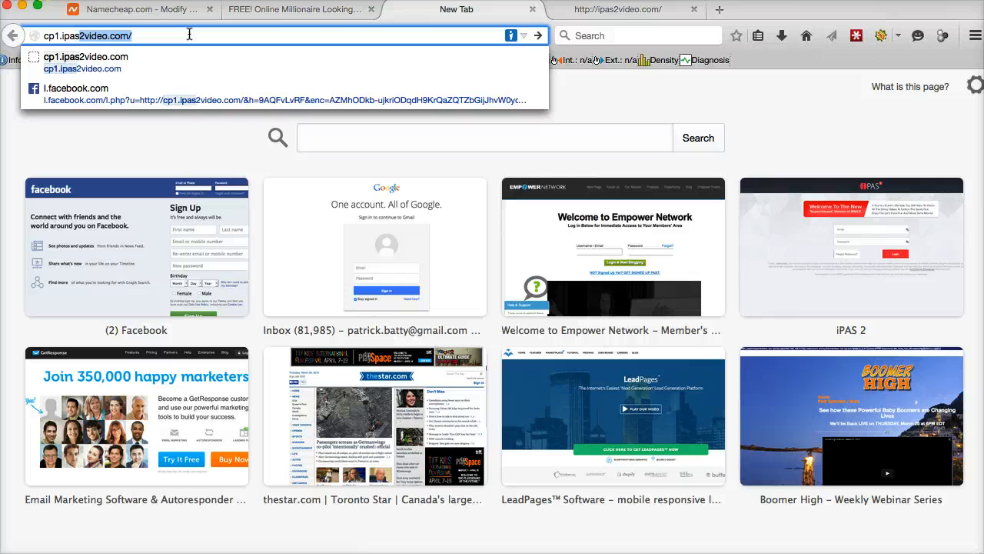
type("2video.co")
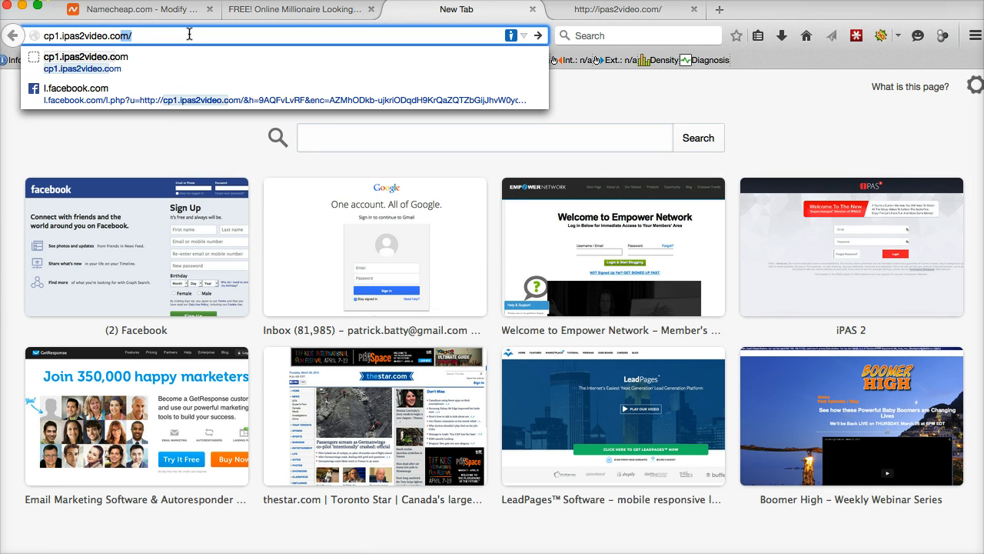
type("m")
key("Return")
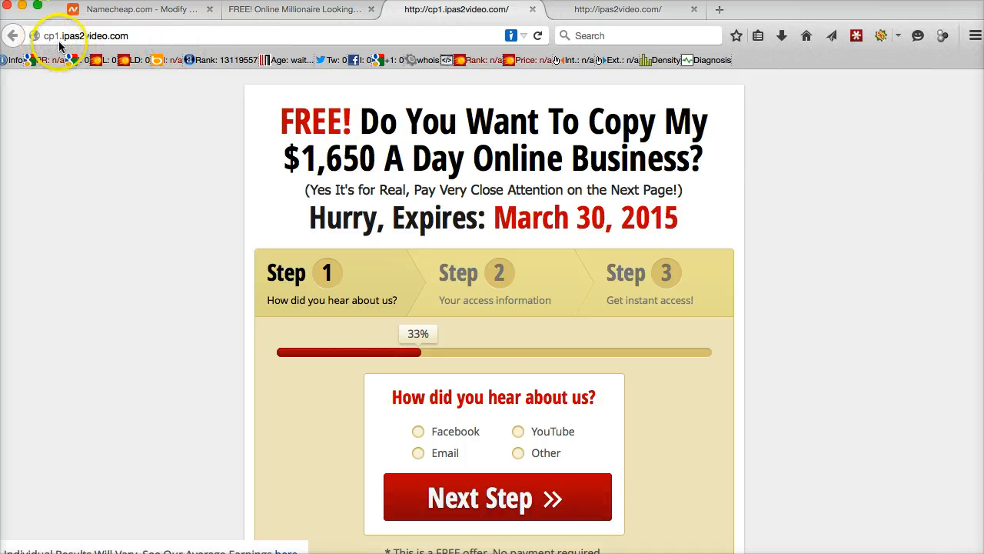
- Examine the address shown for the loaded cp1 page, in particular its domain part
left_click_drag(84, 36, 115, 86)
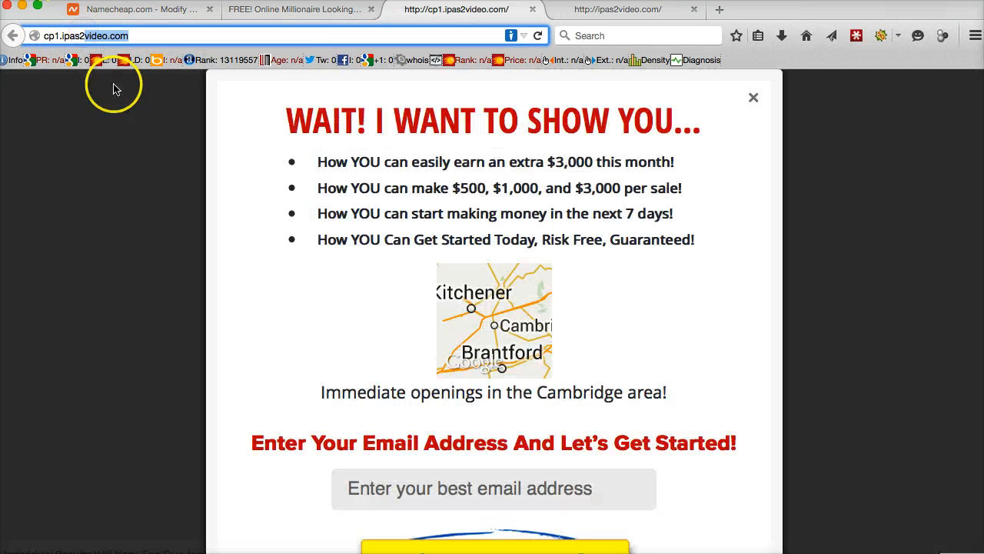
left_click(142, 35)
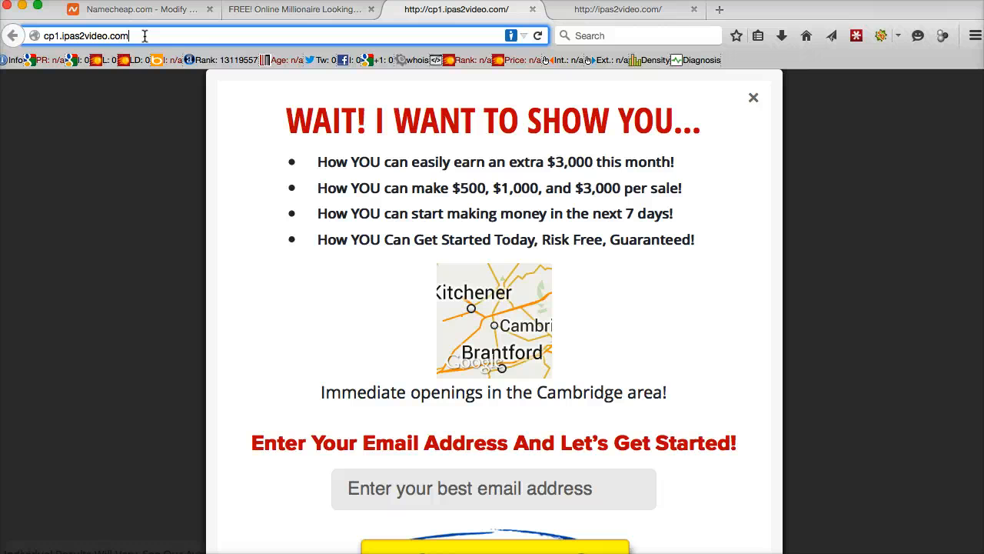
left_click(171, 31)
- Return to the Namecheap settings of ipas2video.com and save the changed host records
left_click(152, 9)
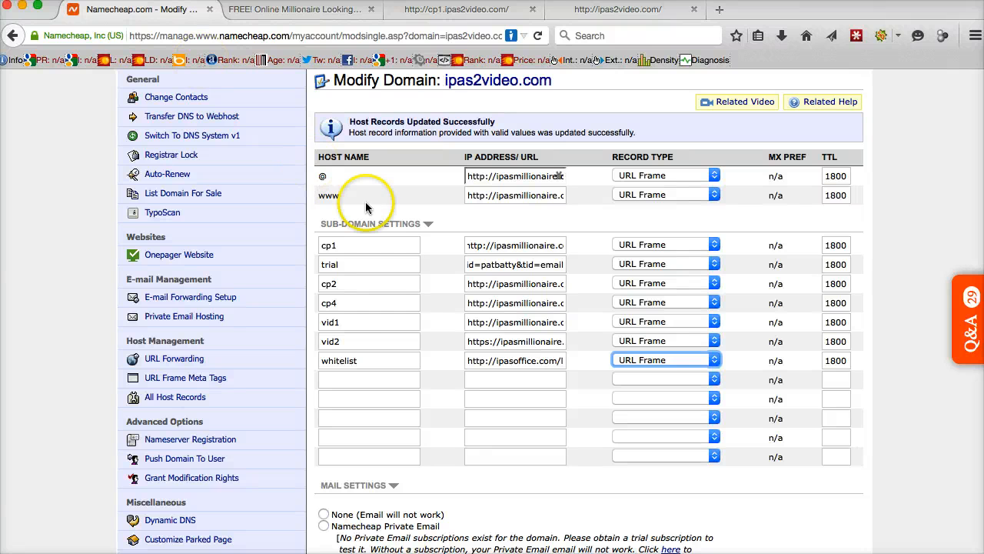
scroll(449, 323, "down", 10)
scroll(446, 330, "down", 4)
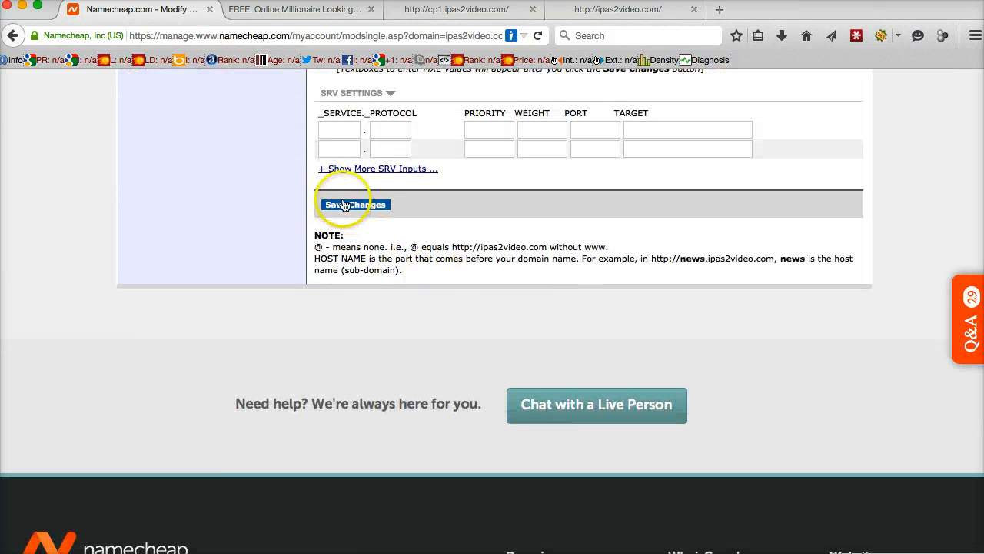
left_click(358, 205)
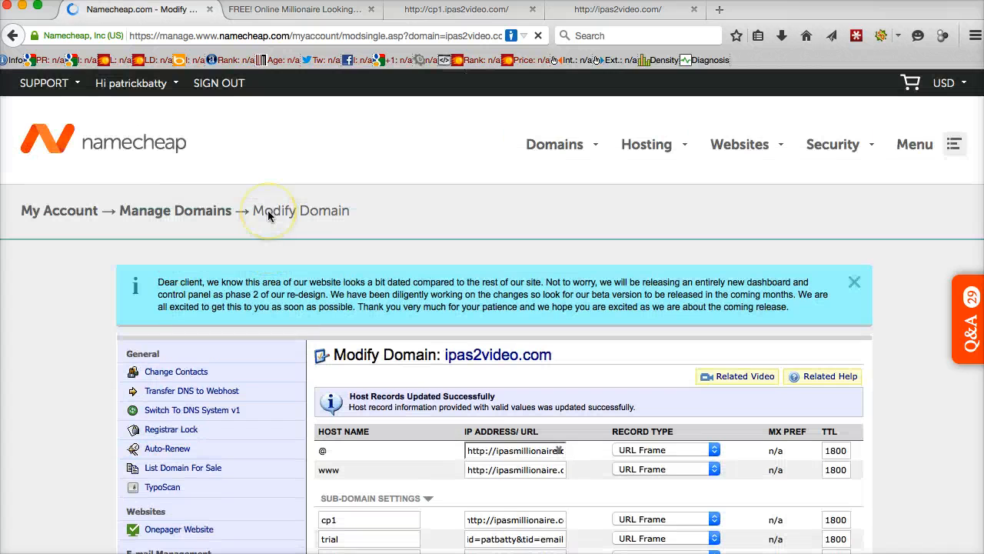